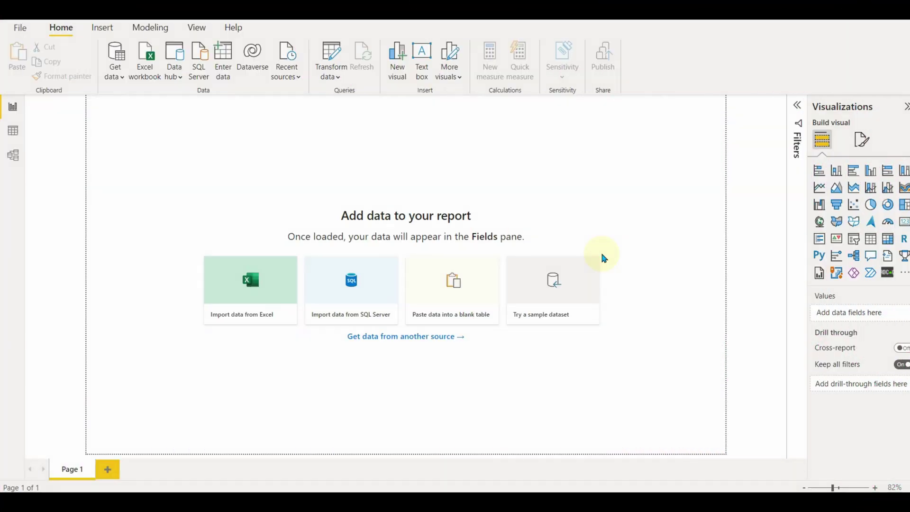
Start a Web data connection from Get data in the blank Power BI Desktop report.
left_click(19, 29)
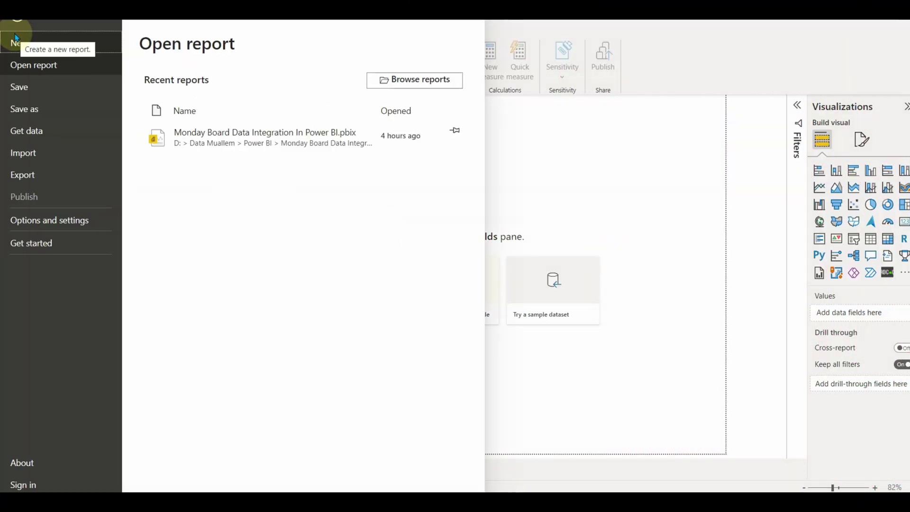
left_click(17, 40)
left_click(116, 71)
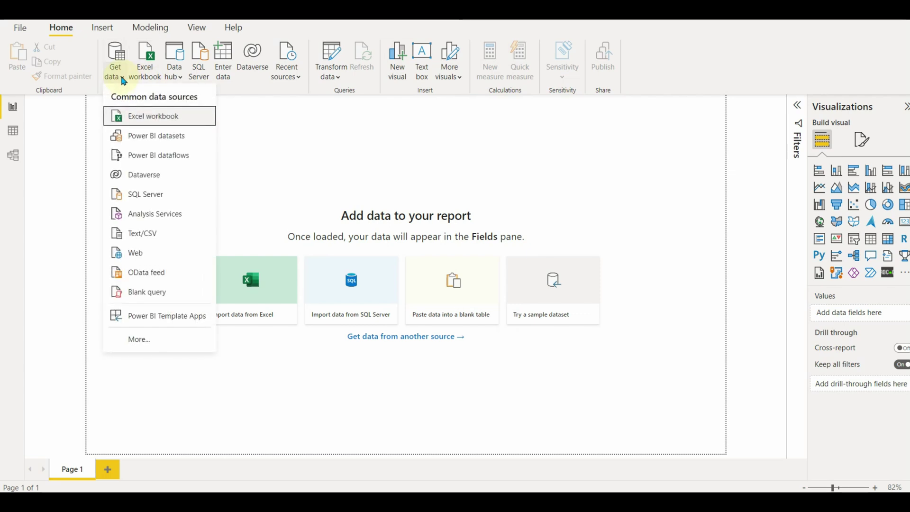
left_click(145, 251)
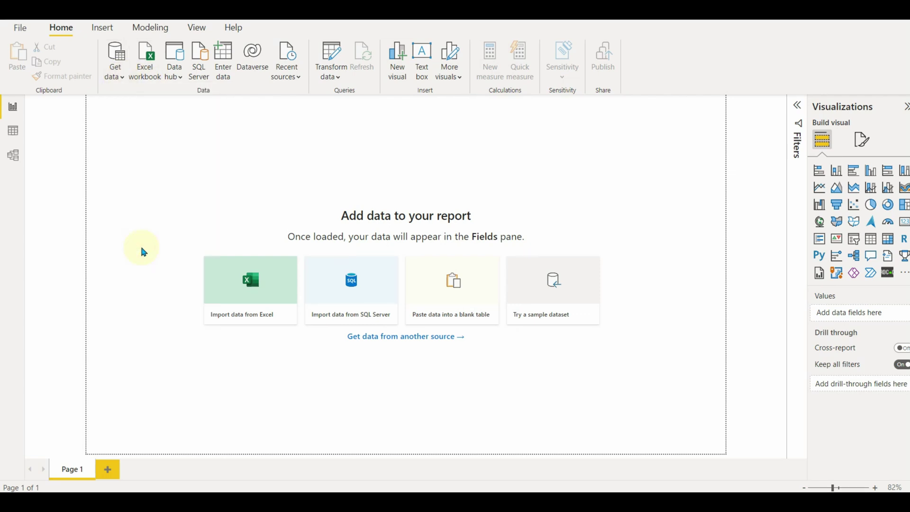
Generate a share link for Avocado Prices.csv in the OneDrive Files folder.
key("alt+Tab")
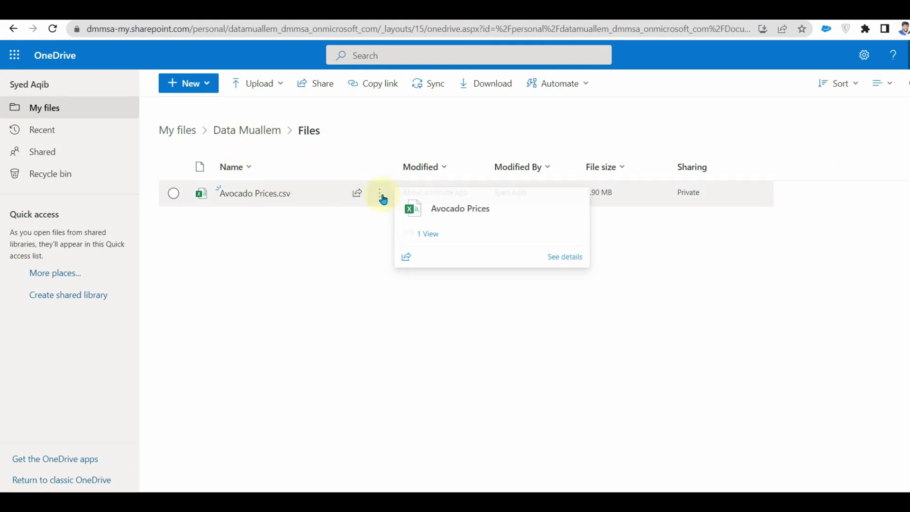
left_click(381, 194)
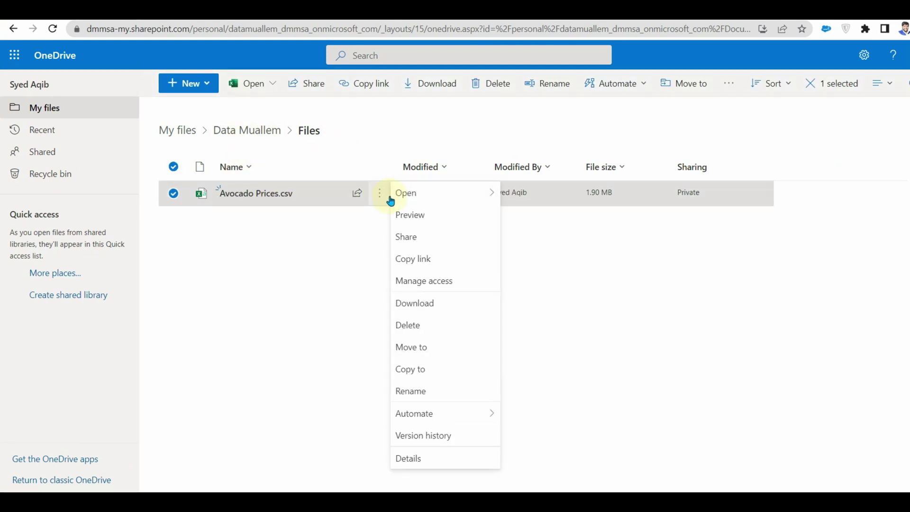
left_click(419, 259)
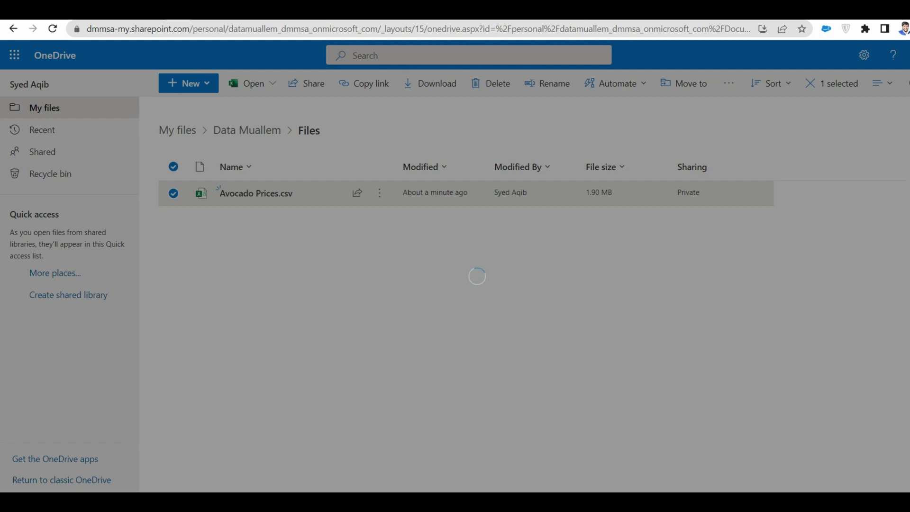
Copy the Avocado Prices.csv share link and use it as the From Web URL.
left_click(576, 284)
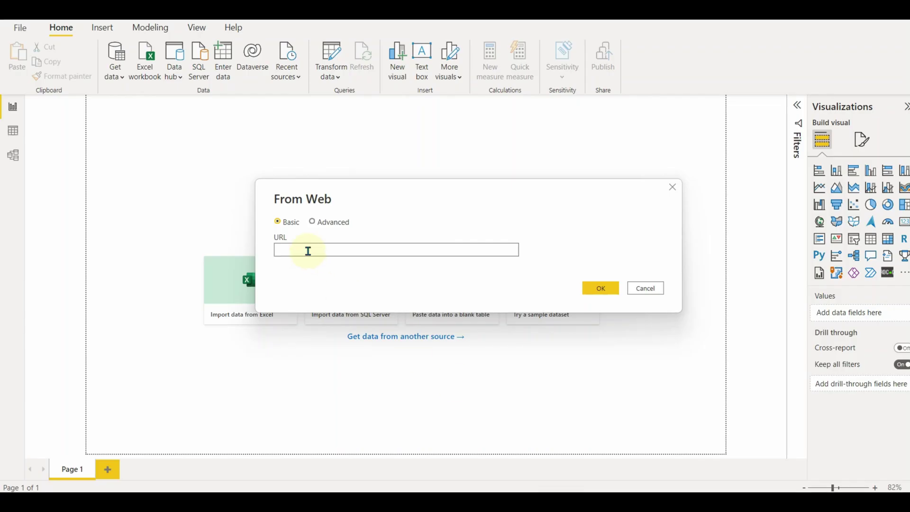
left_click(310, 255)
key("ctrl+v")
left_click(601, 288)
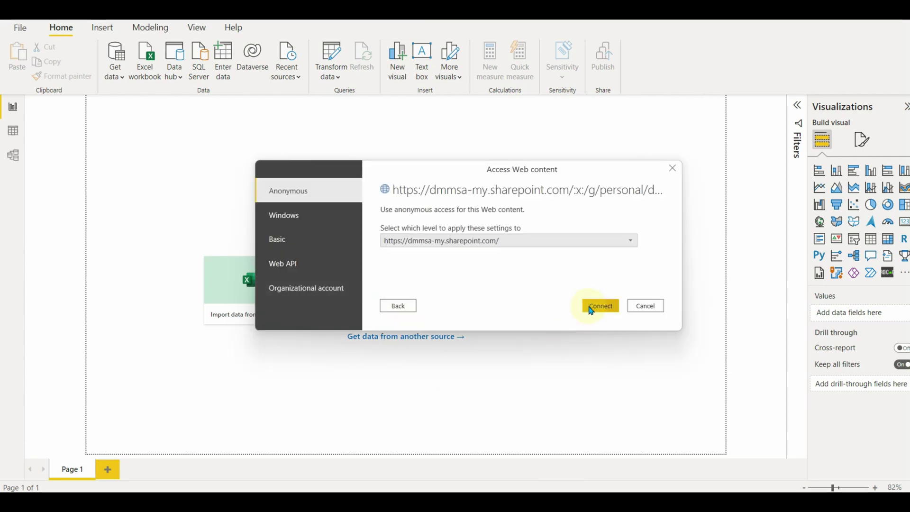
Connect with the organizational work account and dismiss the anonymous-credentials DataSource.Error.
left_click(317, 288)
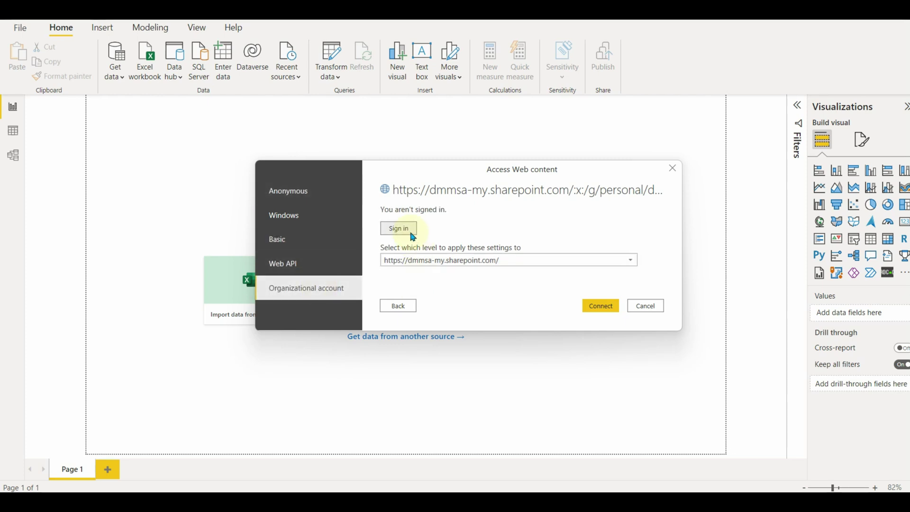
left_click(412, 235)
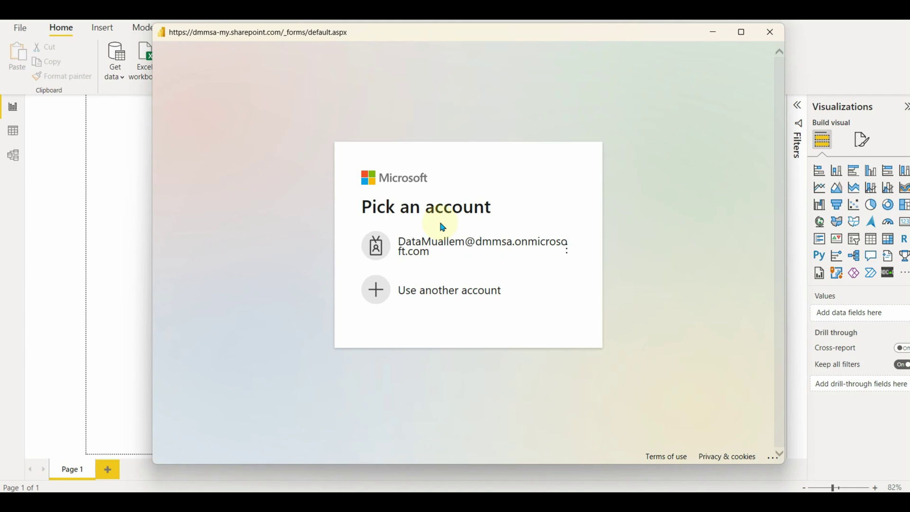
left_click(440, 241)
type("***")
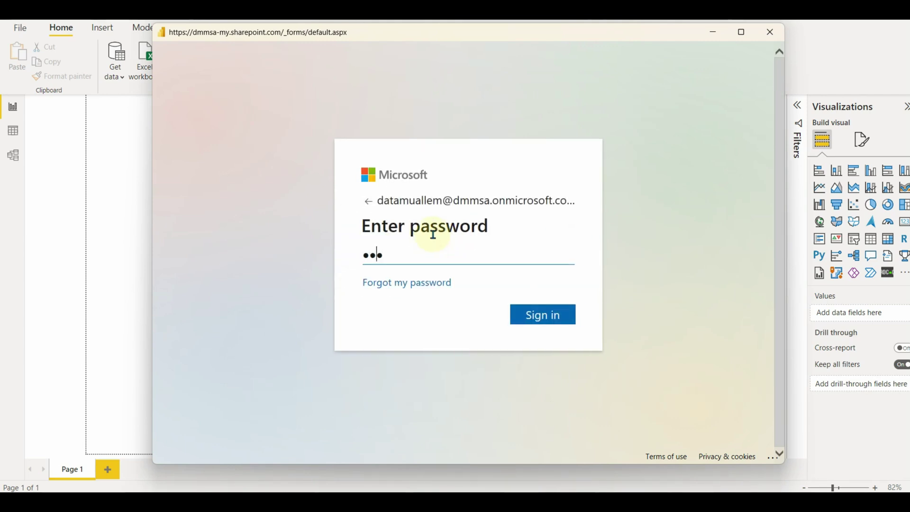
type("********")
key("Return")
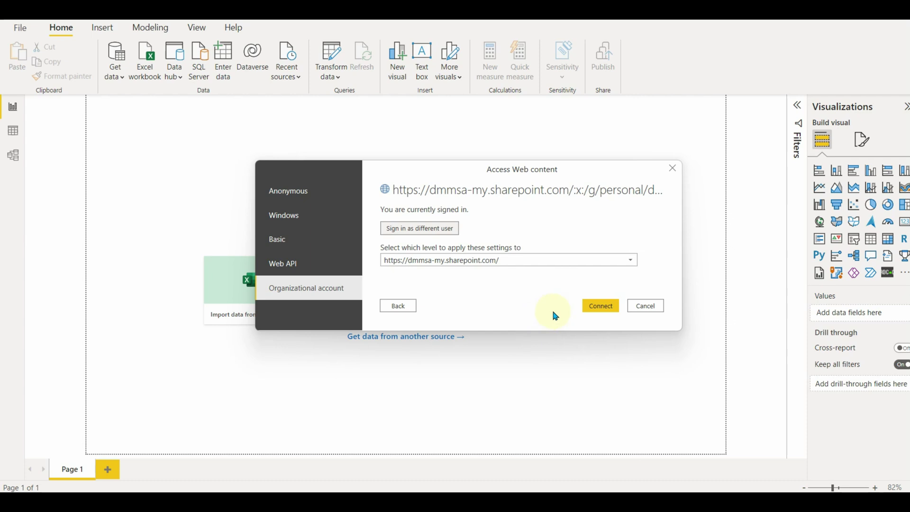
left_click(602, 305)
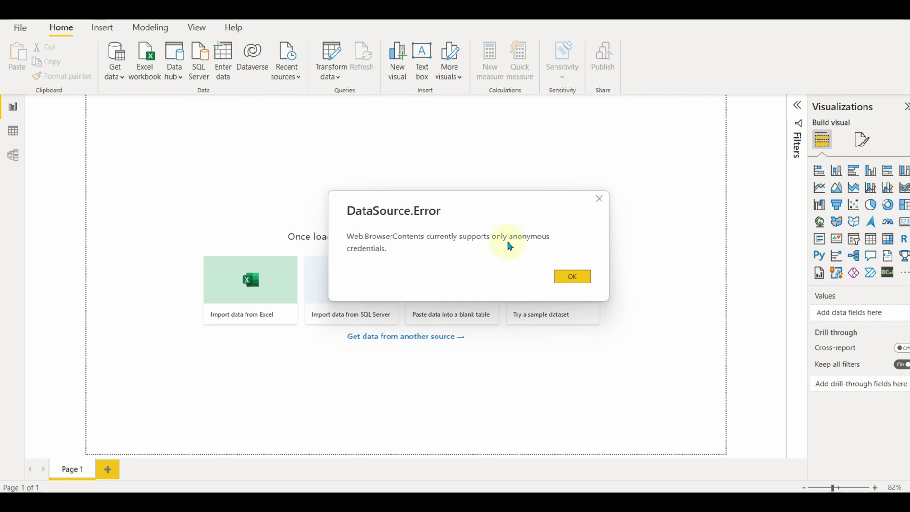
left_click(571, 277)
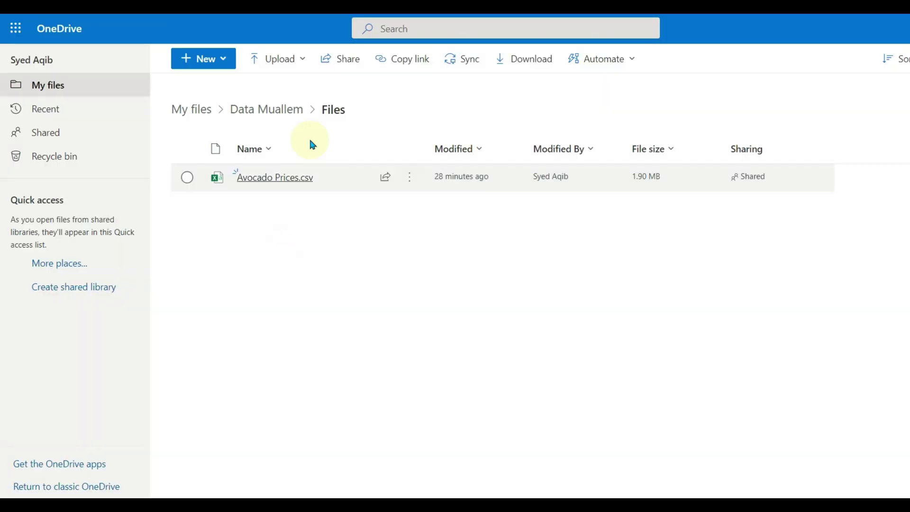
Copy the Path of Avocado Prices.csv from its OneDrive details pane.
left_click(408, 178)
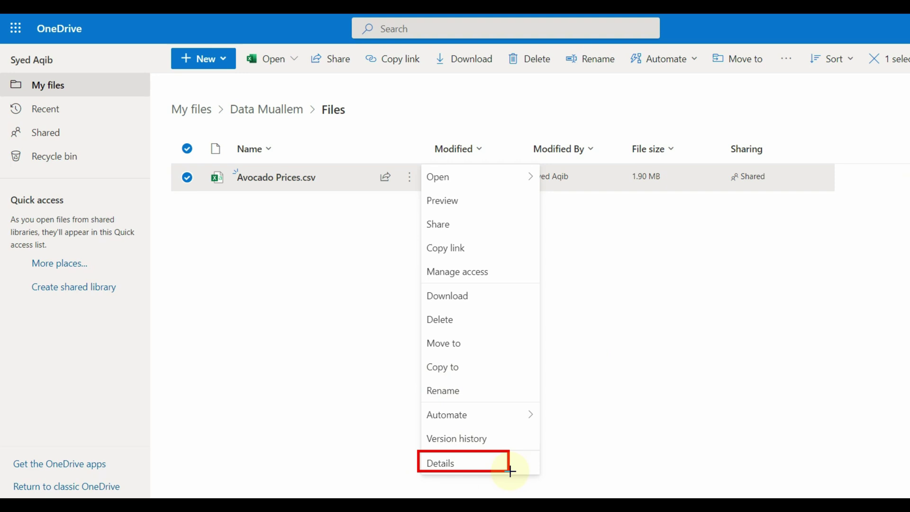
left_click(537, 464)
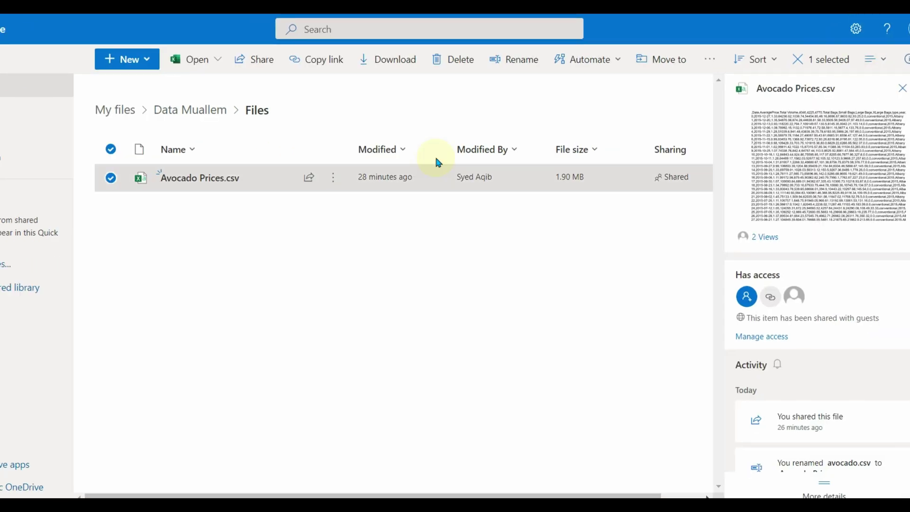
scroll(879, 325, "down", 3)
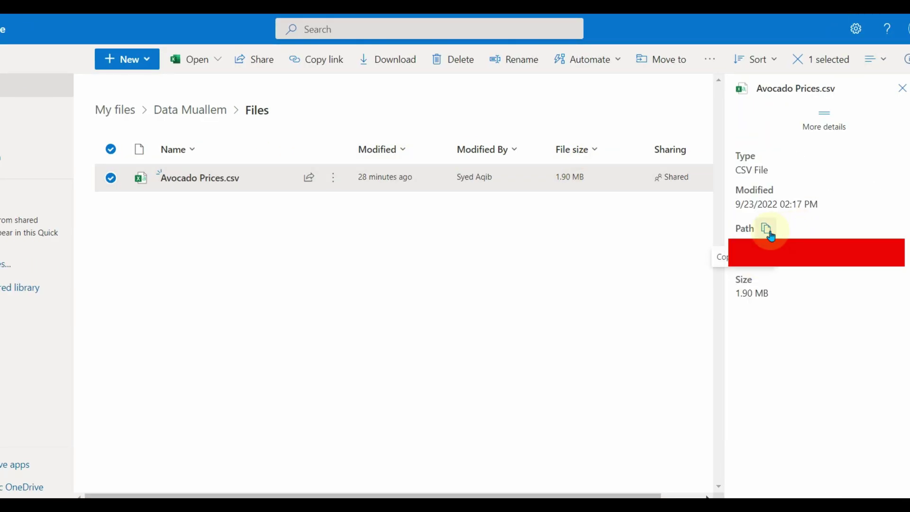
left_click_drag(725, 215, 796, 237)
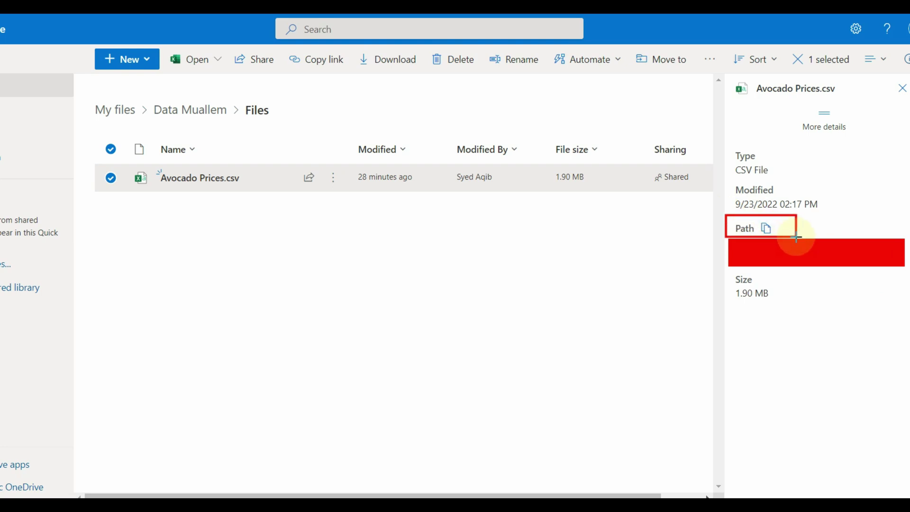
left_click(767, 229)
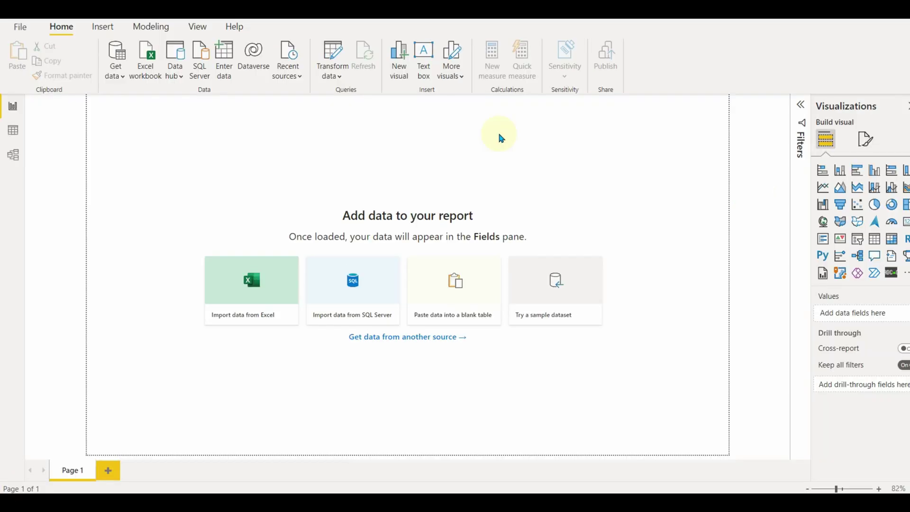
Create a new Web connection using the copied OneDrive file path as the URL.
left_click(118, 71)
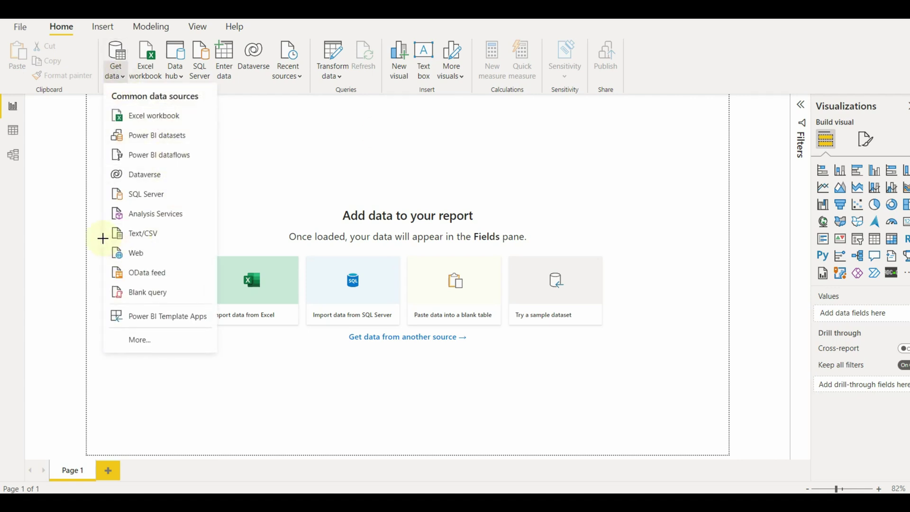
left_click_drag(102, 238, 216, 267)
left_click(136, 253)
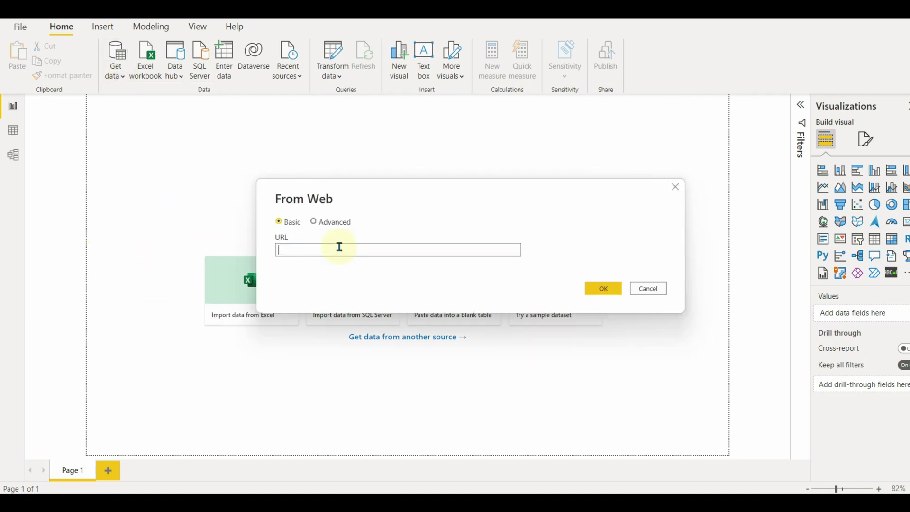
key("ctrl+v")
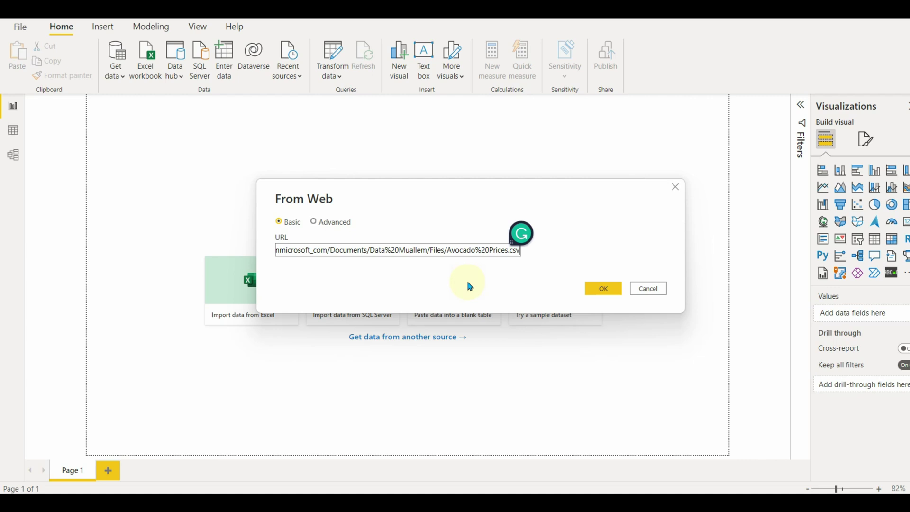
left_click(600, 290)
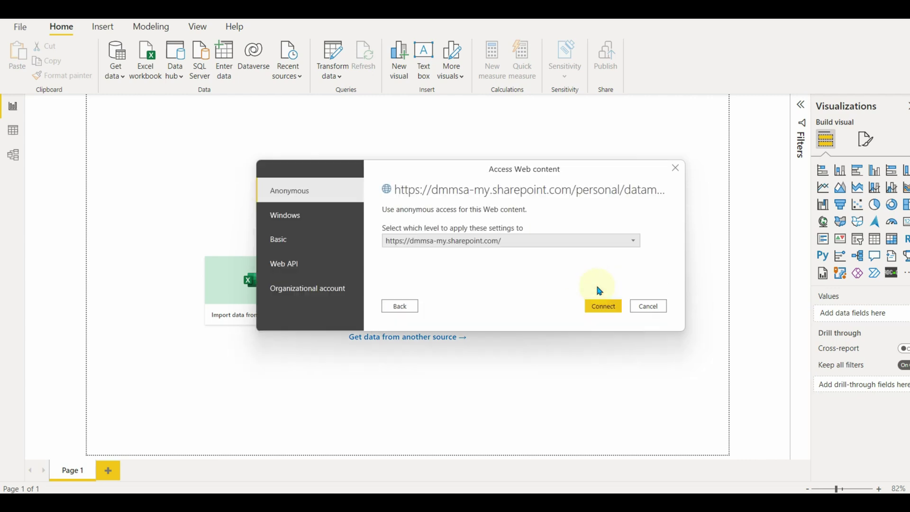
Sign in with the organizational work account, connect, and load the avocado CSV.
left_click(331, 300)
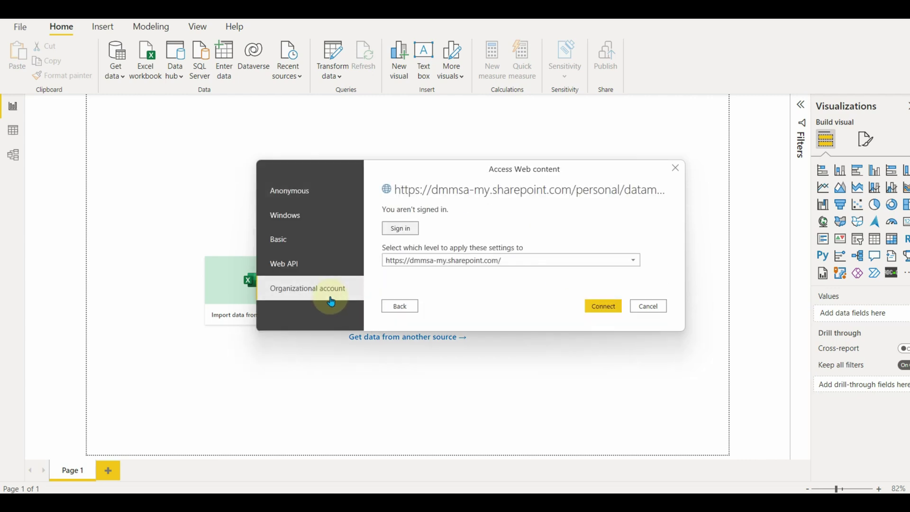
left_click(409, 227)
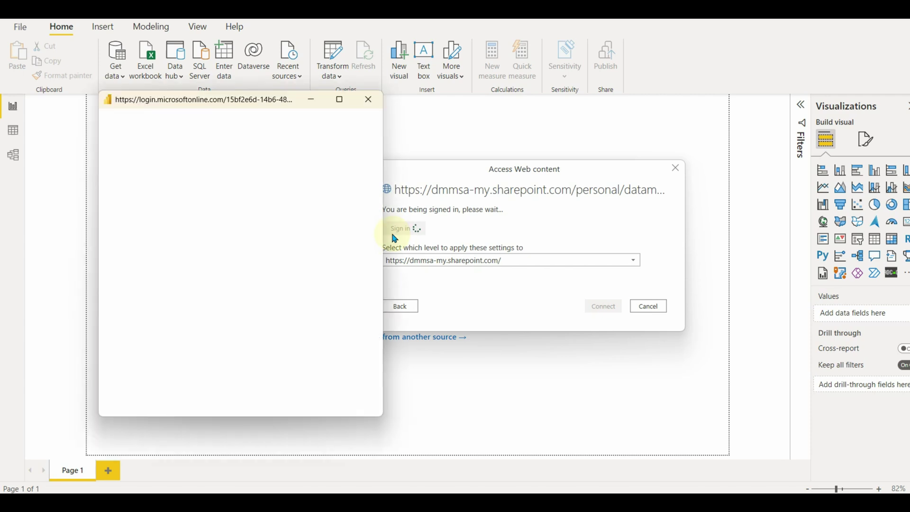
left_click(248, 245)
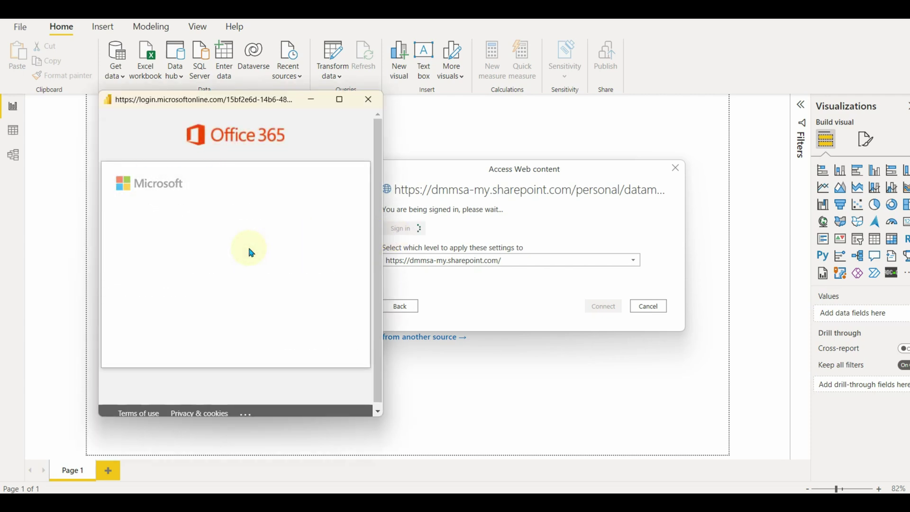
type("*")
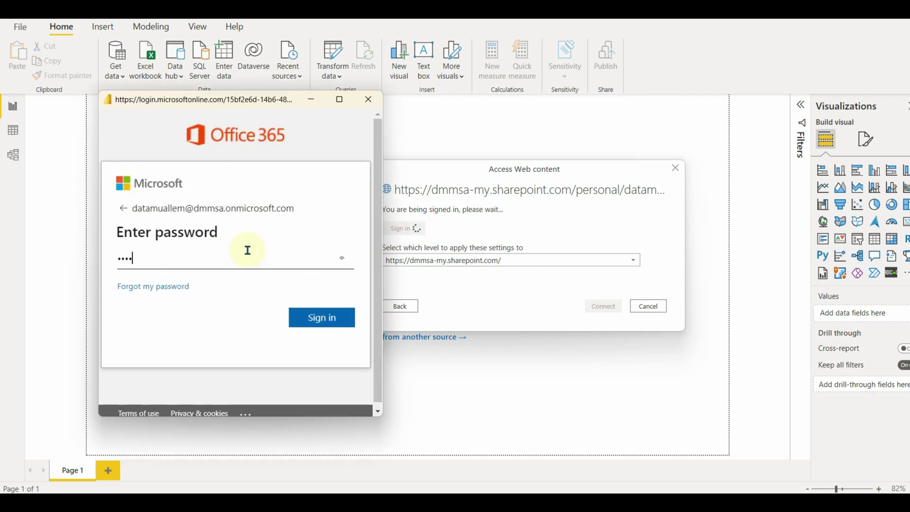
key("Return")
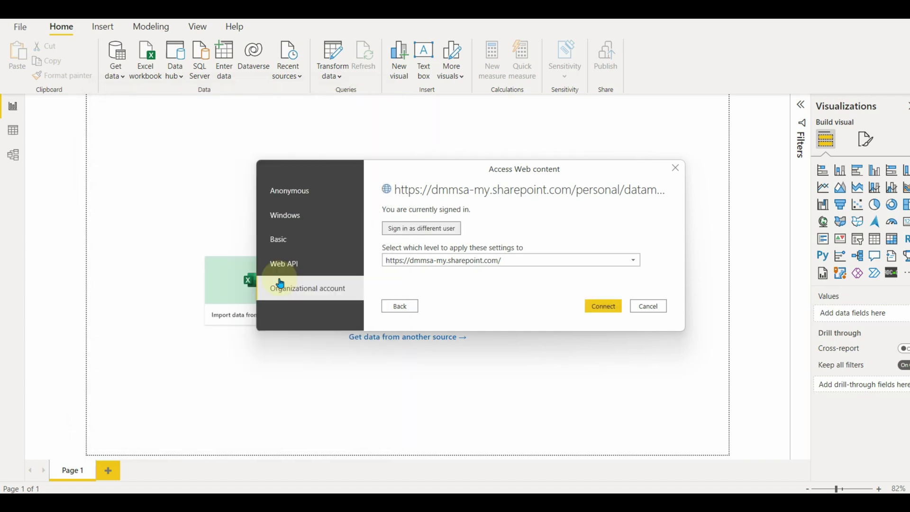
left_click(614, 307)
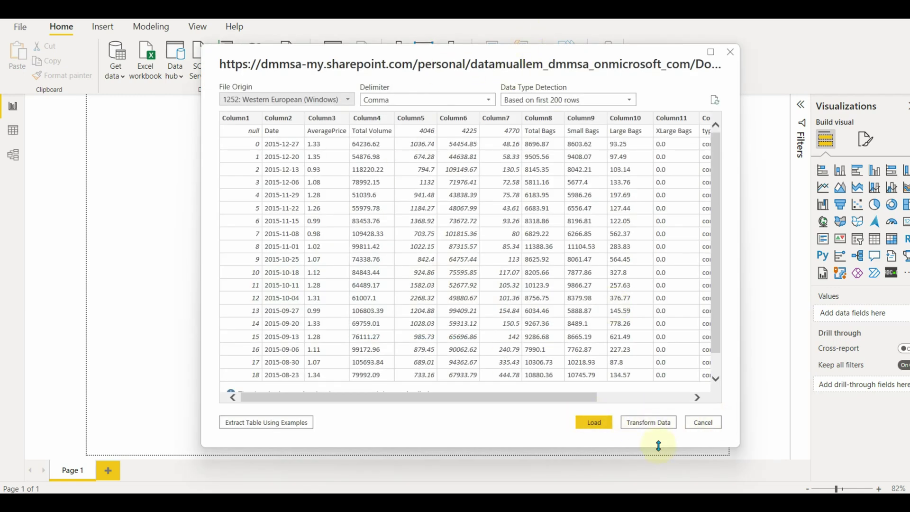
left_click(606, 422)
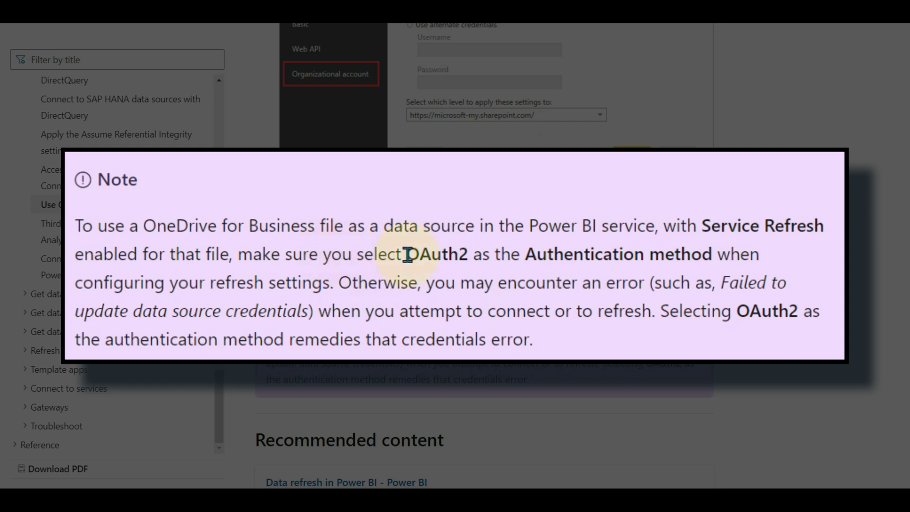
Highlight the OAuth2 authentication recommendation in the OneDrive for Business links note.
left_click_drag(407, 255, 717, 255)
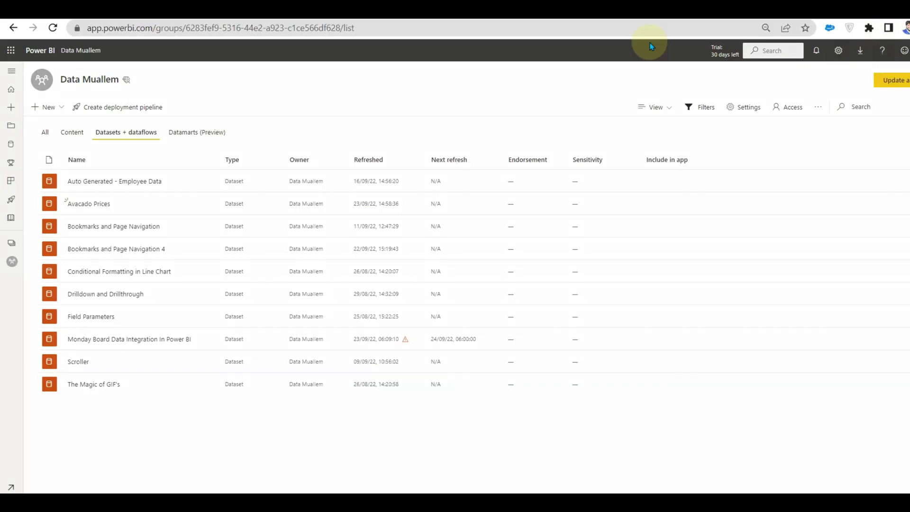
Set the Avacado Prices web source credentials to OAuth2 with Organizational privacy level.
left_click(209, 204)
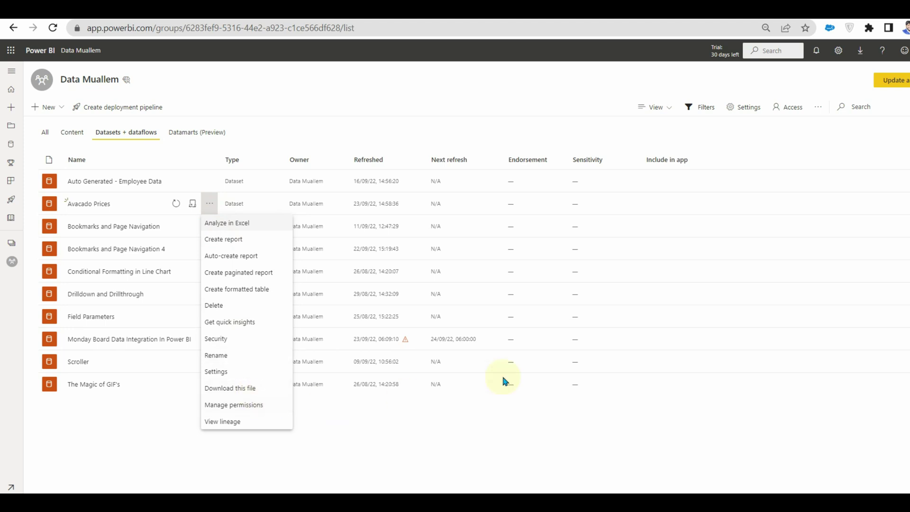
left_click(233, 371)
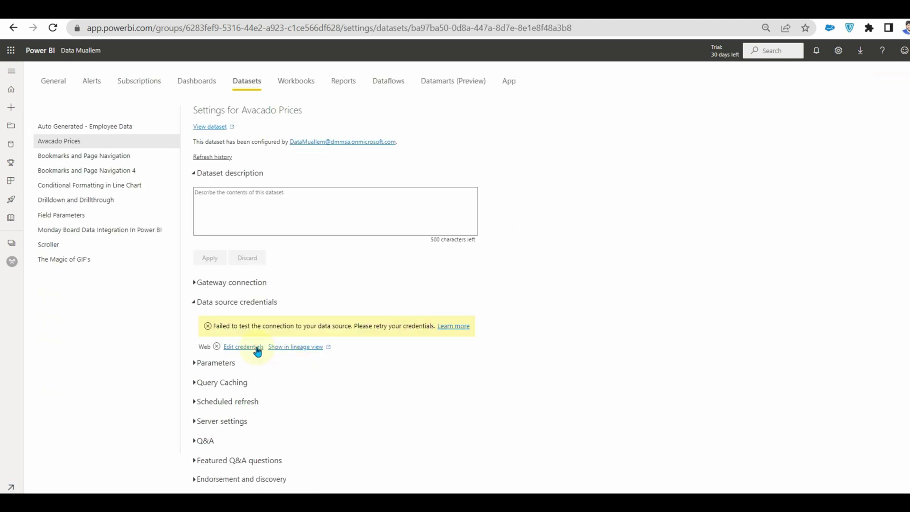
left_click(251, 346)
left_click(428, 267)
left_click(405, 287)
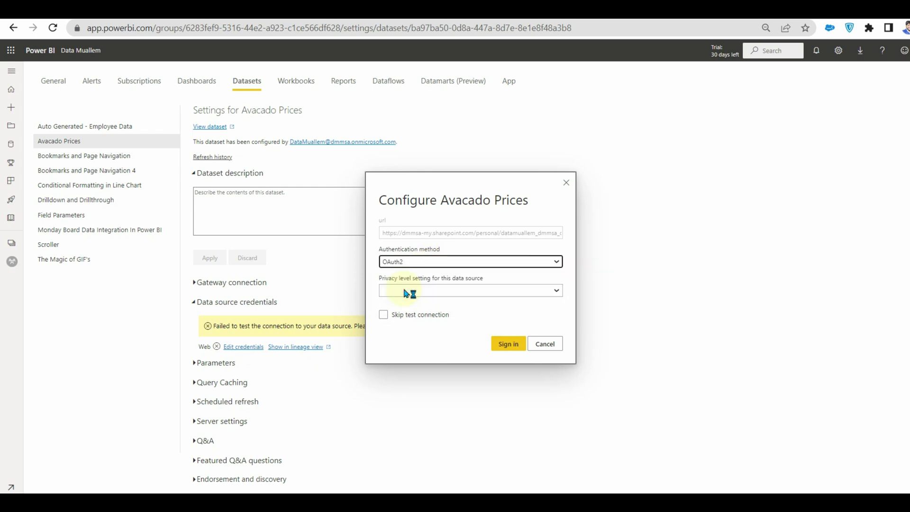
left_click(410, 292)
left_click(401, 318)
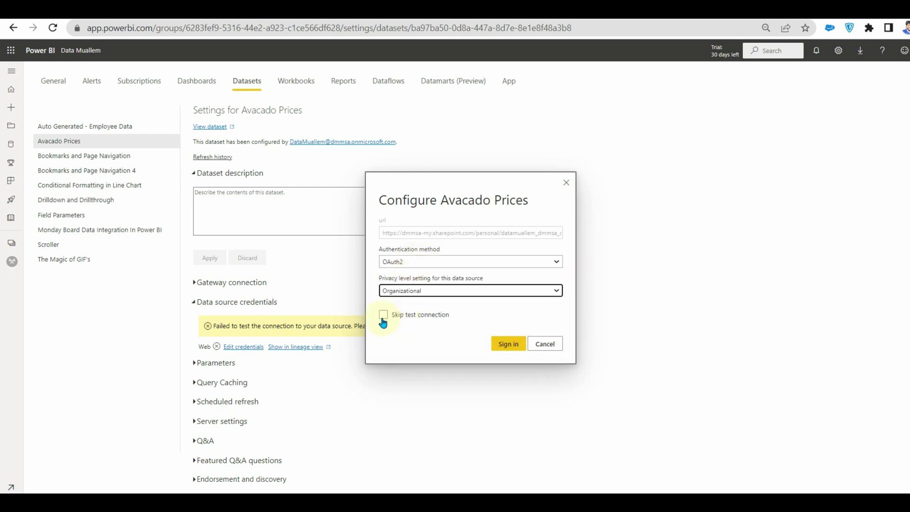
left_click(384, 315)
Sign in with the work account to apply and revalidate the OAuth2 credentials.
left_click(509, 344)
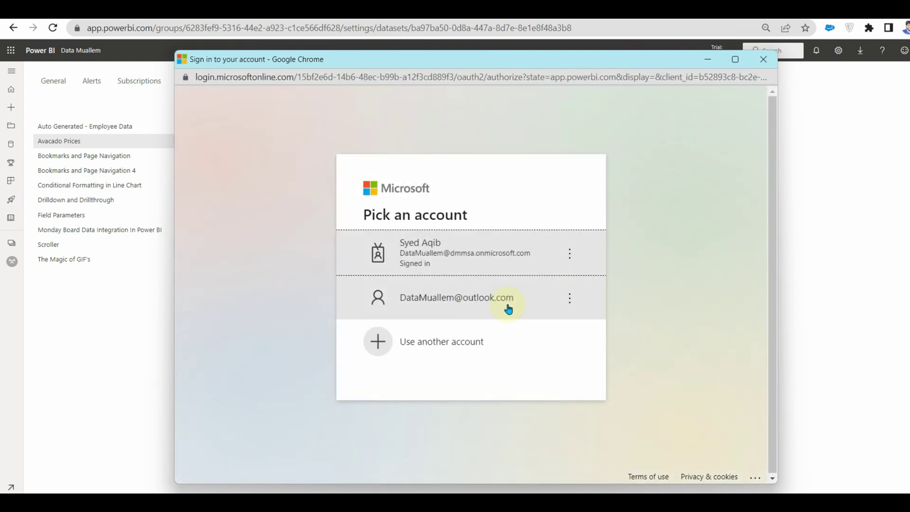
left_click(479, 255)
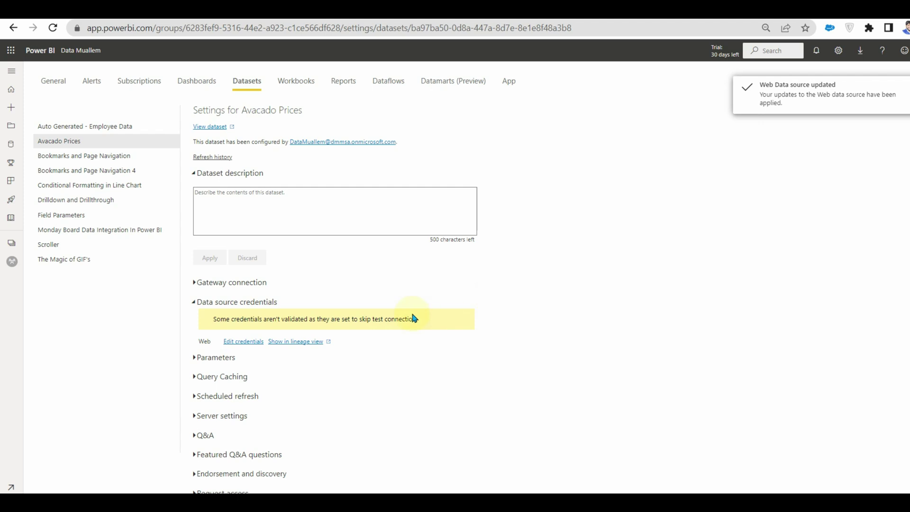
left_click(248, 343)
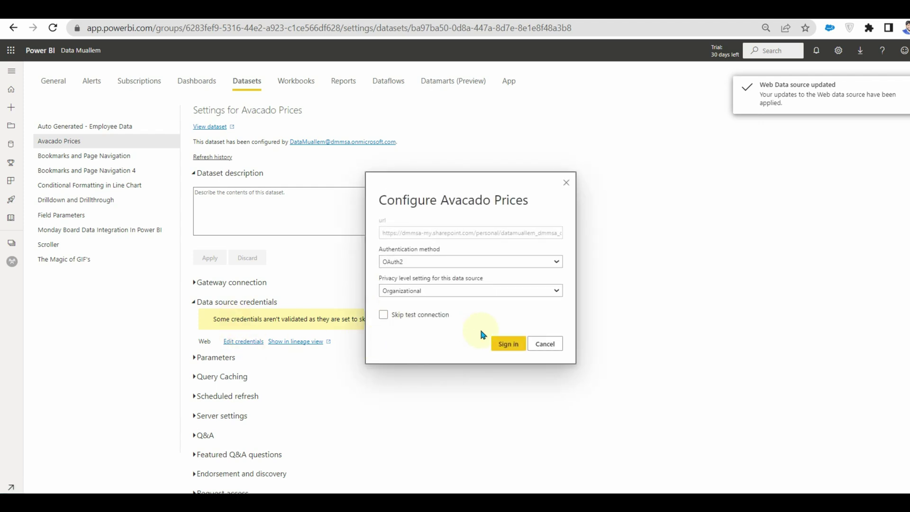
left_click(507, 343)
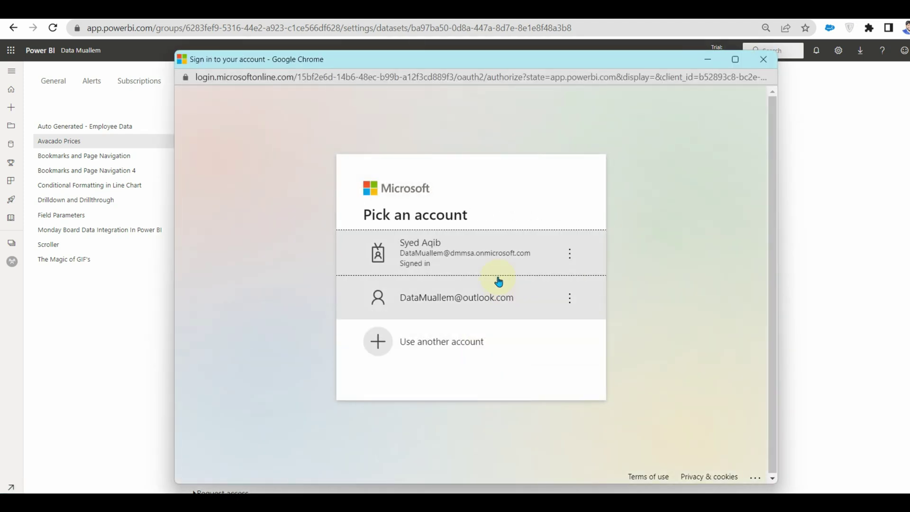
left_click(493, 255)
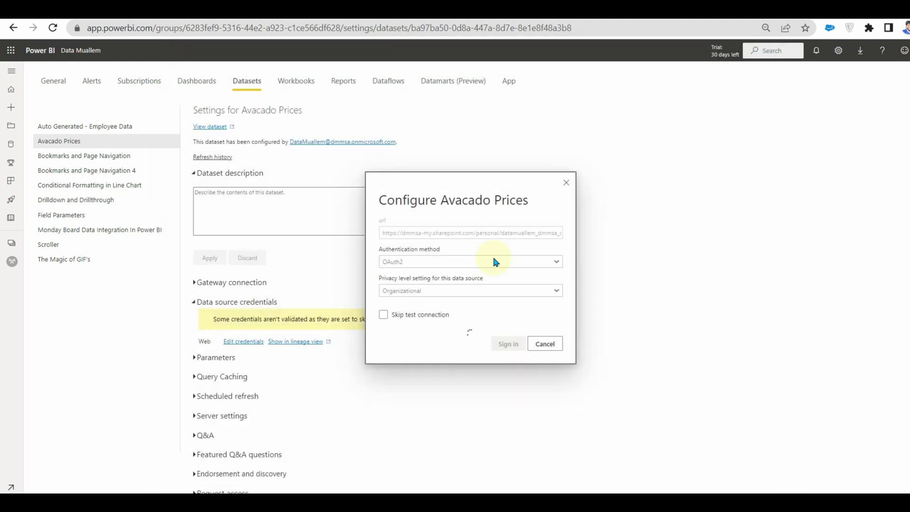
Turn on a Daily scheduled refresh for Avacado Prices and apply it.
scroll(263, 387, "down", 1)
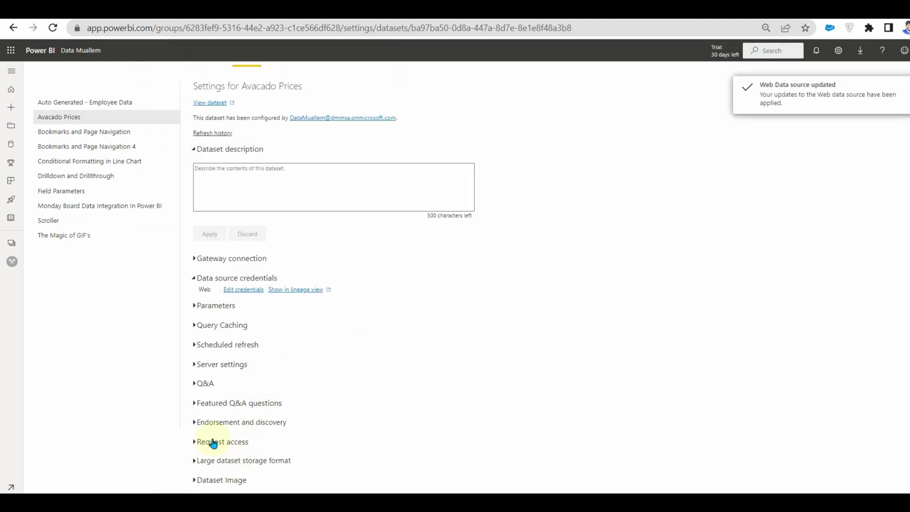
left_click(227, 344)
scroll(228, 325, "down", 2)
left_click(205, 318)
scroll(221, 380, "down", 4)
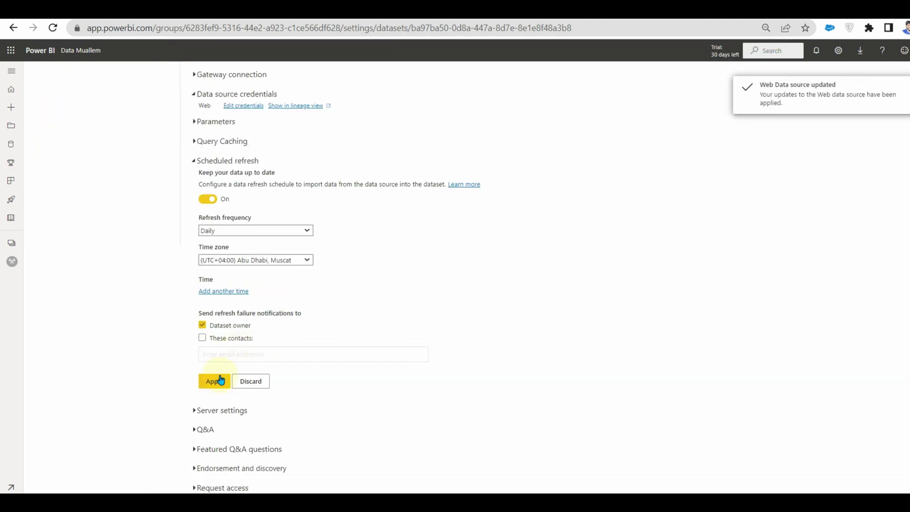
left_click(214, 382)
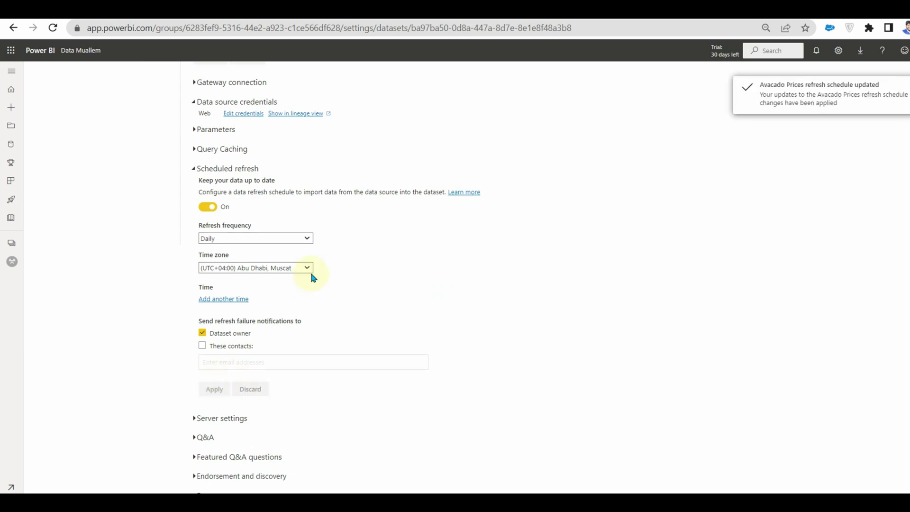
scroll(488, 266, "up", 5)
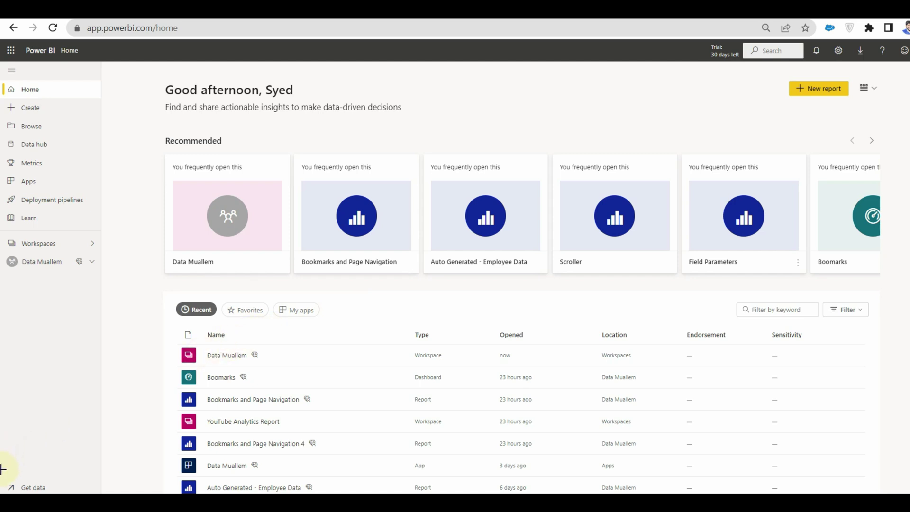
Import Avocado Prices.csv from the OneDrive – Business Files folder into the workspace.
left_click_drag(12, 477, 68, 492)
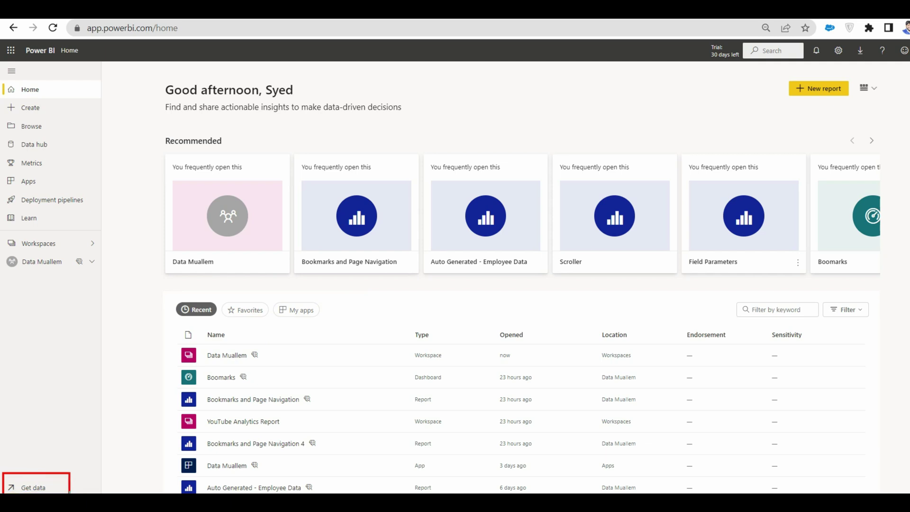
left_click(30, 487)
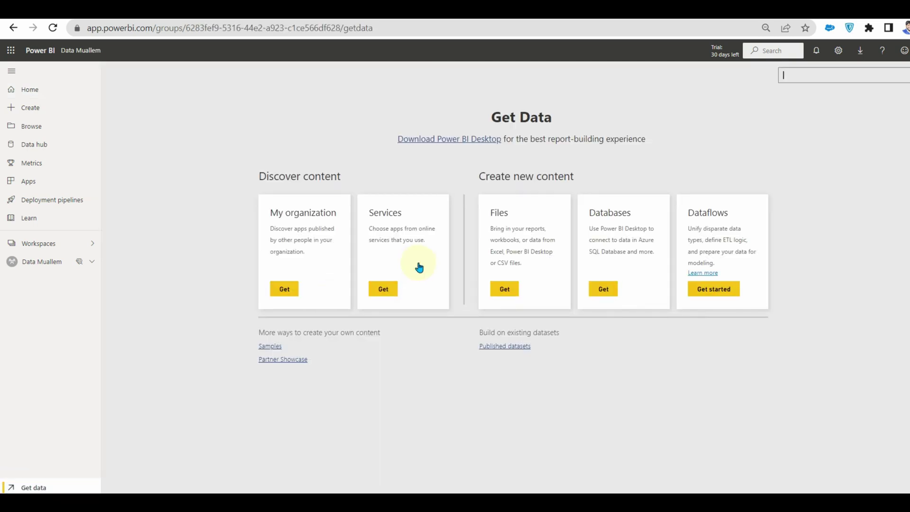
left_click(503, 290)
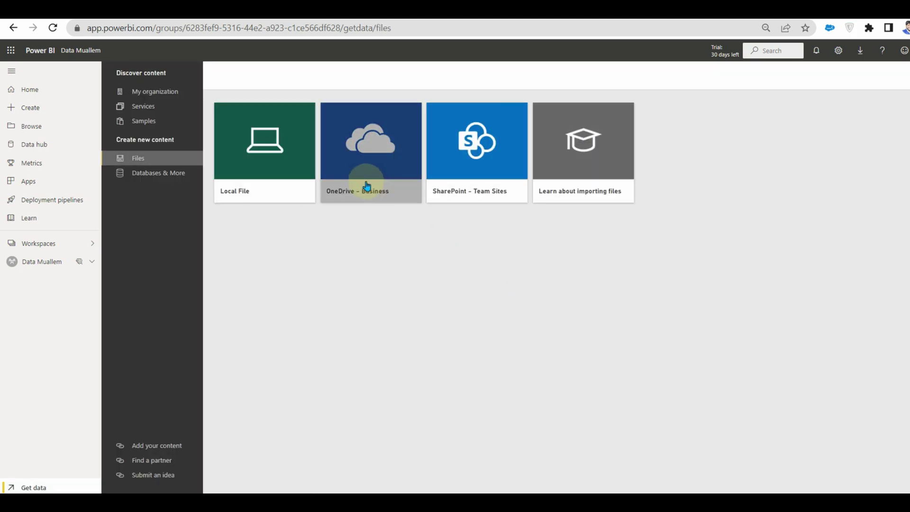
left_click(367, 186)
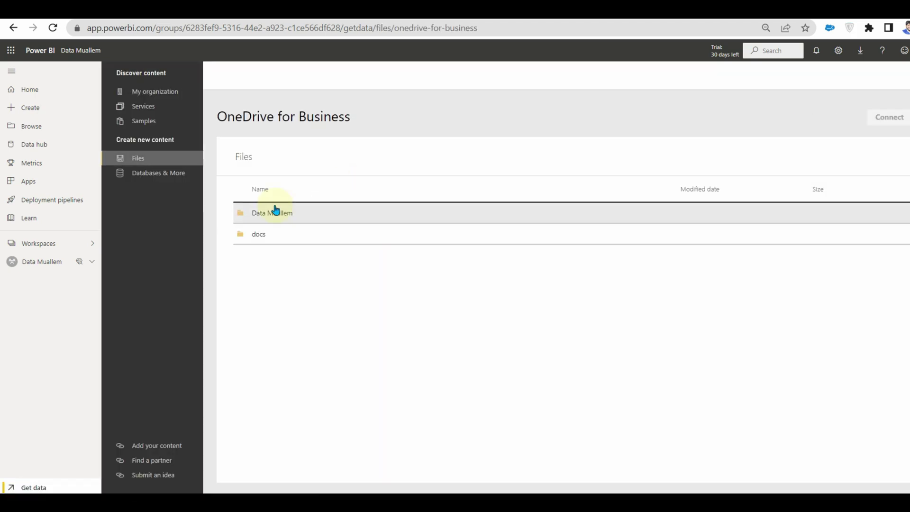
left_click(274, 212)
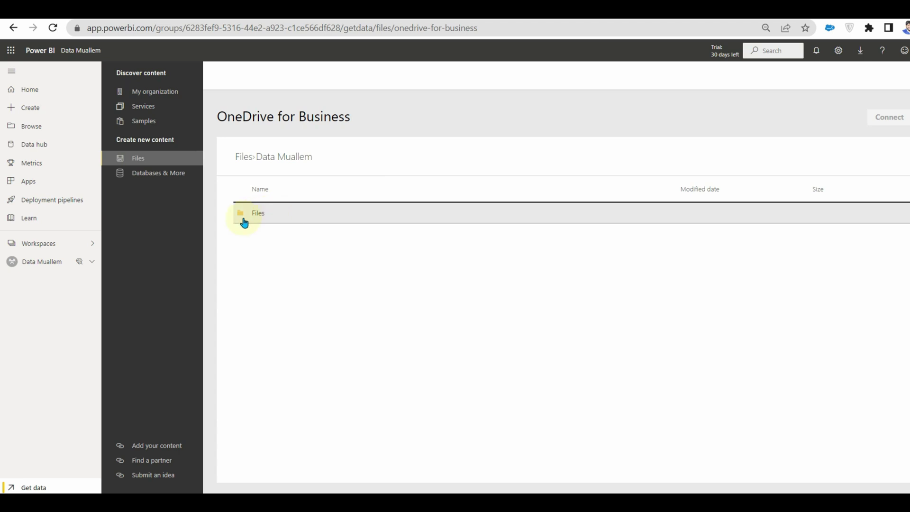
left_click(251, 213)
left_click(284, 214)
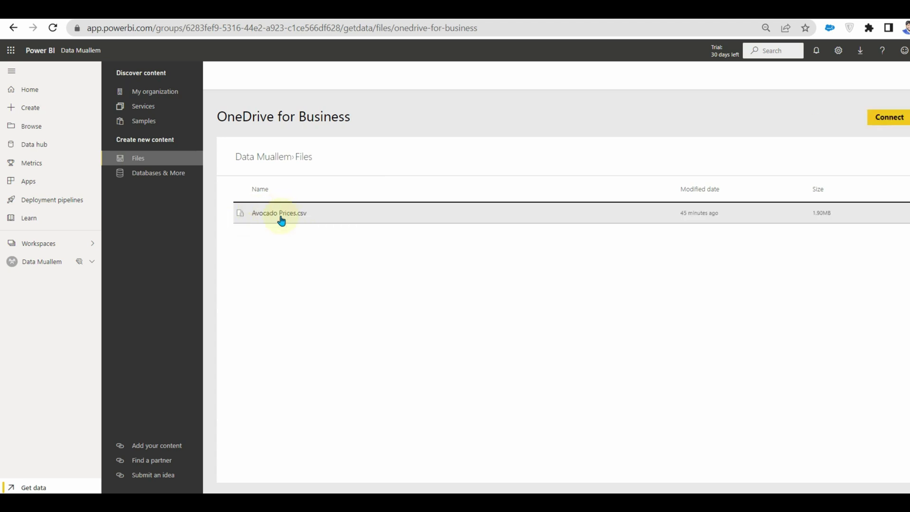
left_click(873, 121)
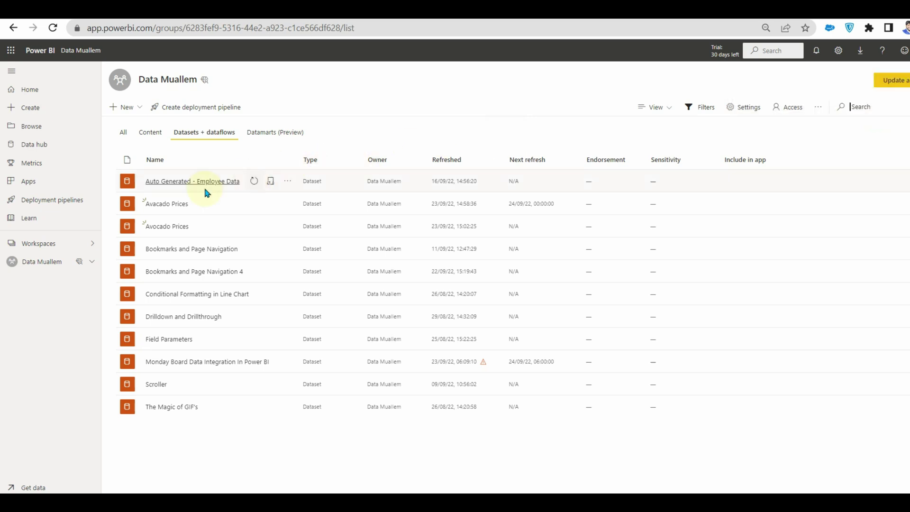
Auto-create a quick summary report from the Avocado Prices dataset.
left_click(159, 227)
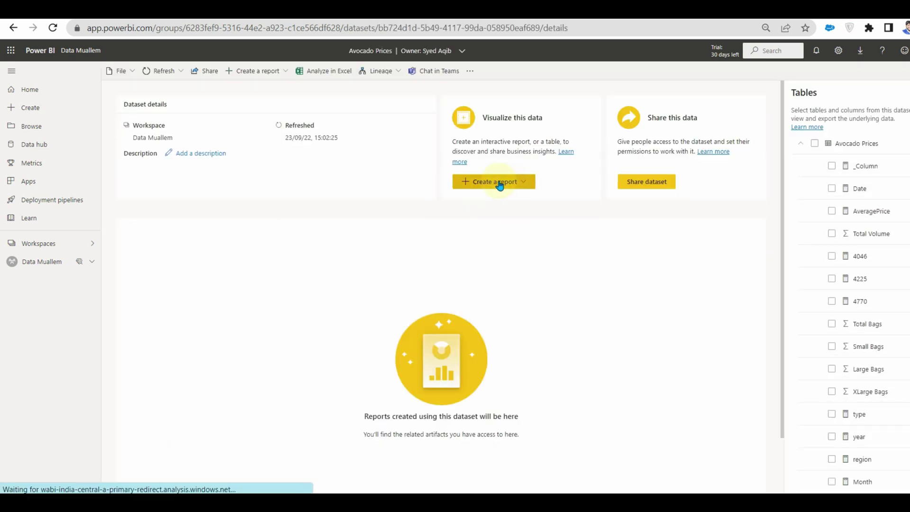
left_click(498, 185)
left_click(494, 198)
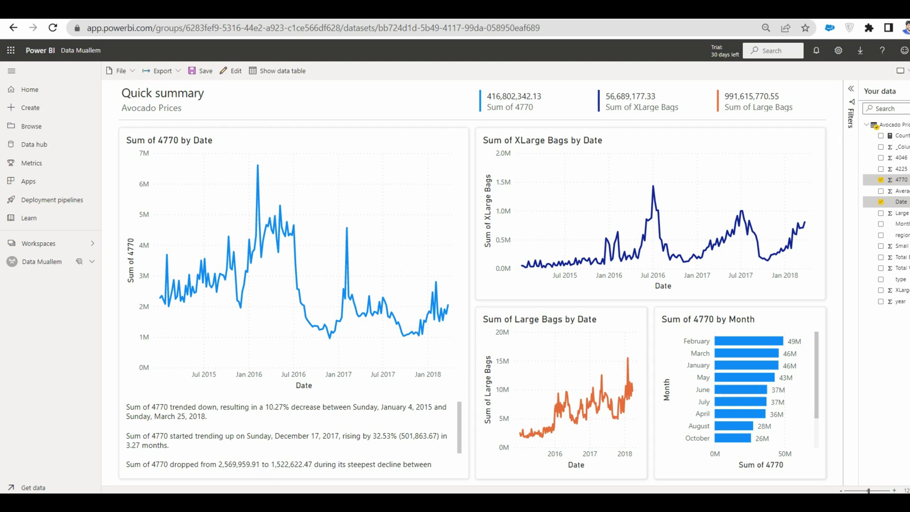
Save the generated report as 'Avacado Price' in the workspace.
left_click(47, 261)
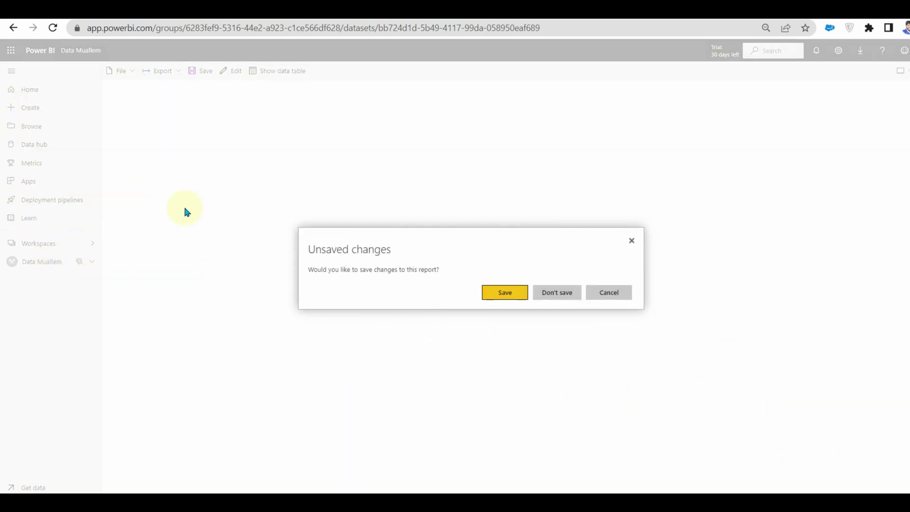
left_click(503, 292)
left_click(448, 254)
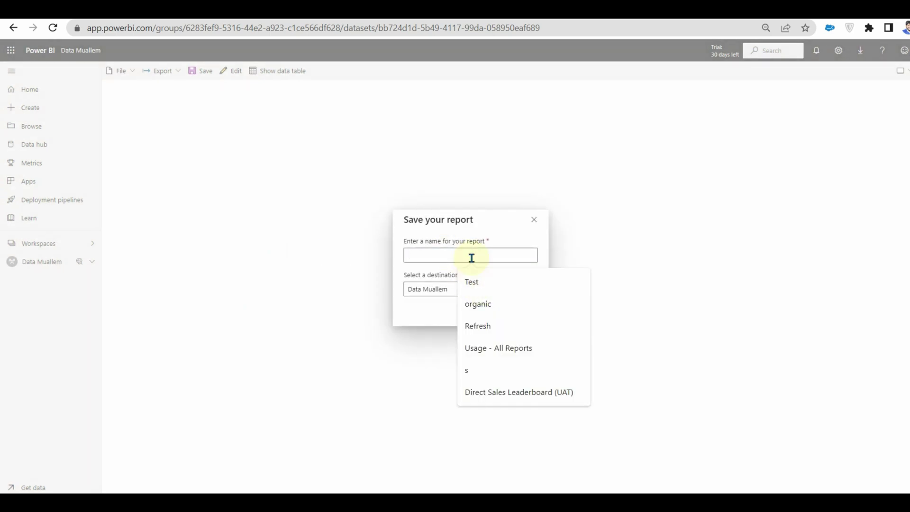
type("Avacado Price")
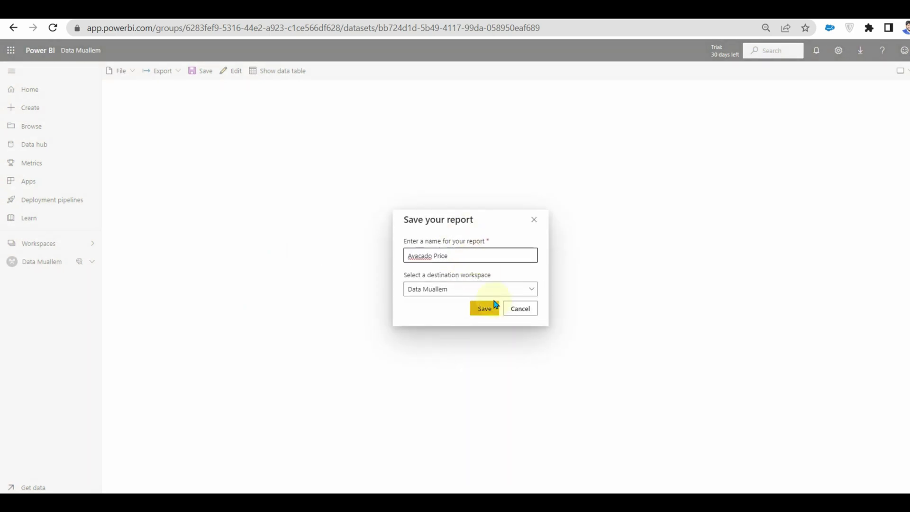
left_click(492, 307)
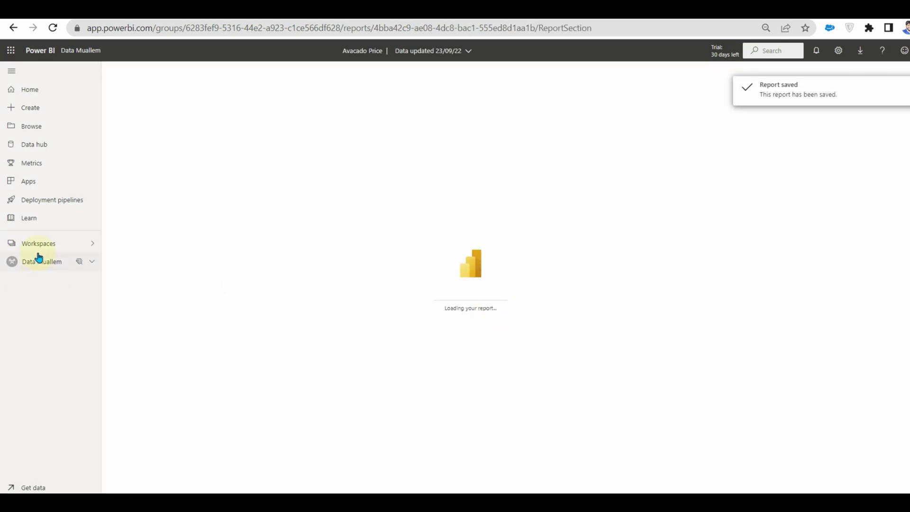
left_click(40, 244)
Open the Avocado Prices dataset settings and expand OneDrive refresh to confirm hourly refresh is On.
left_click(146, 125)
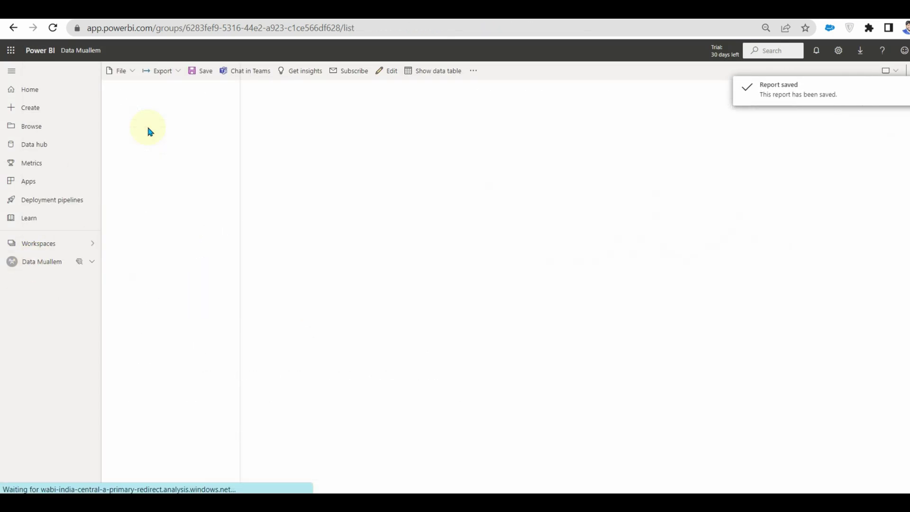
left_click(287, 226)
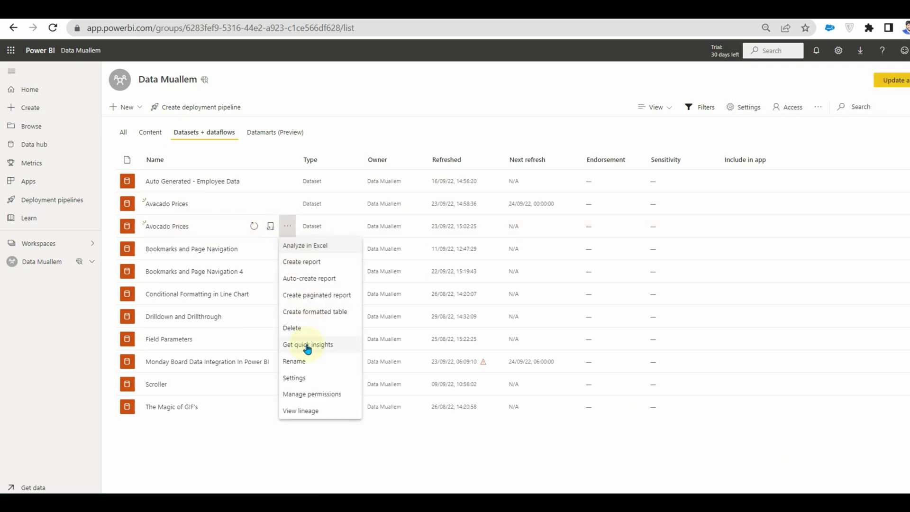
left_click(291, 377)
left_click(299, 314)
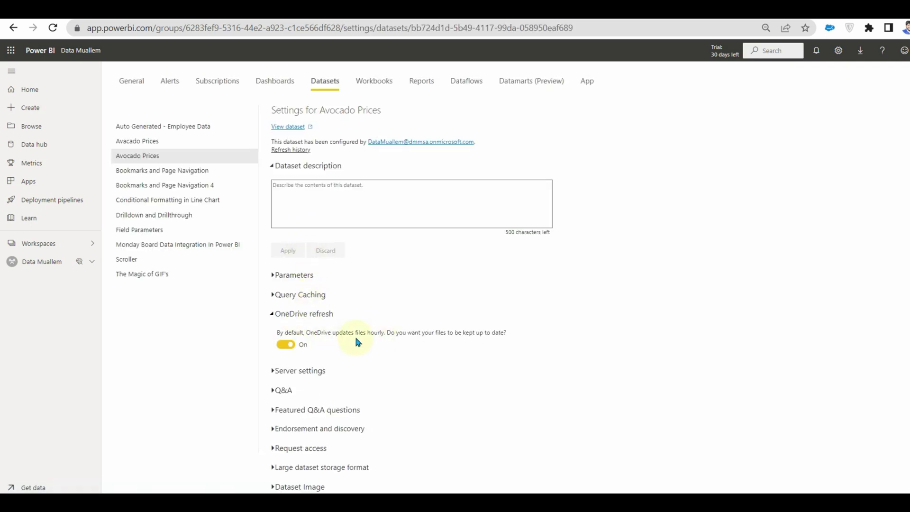
mouse_move(264, 304)
left_mouse_down()
mouse_move(501, 365)
mouse_move(555, 358)
left_mouse_up()
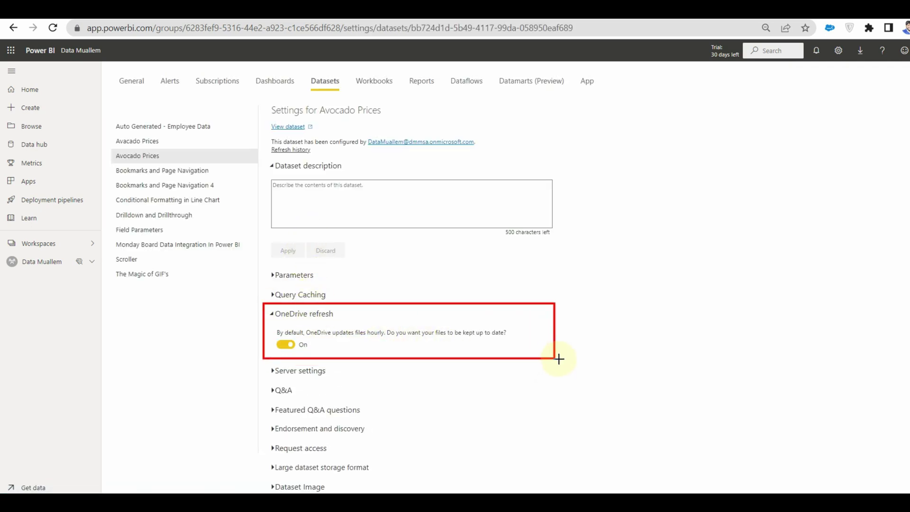
key("Escape")
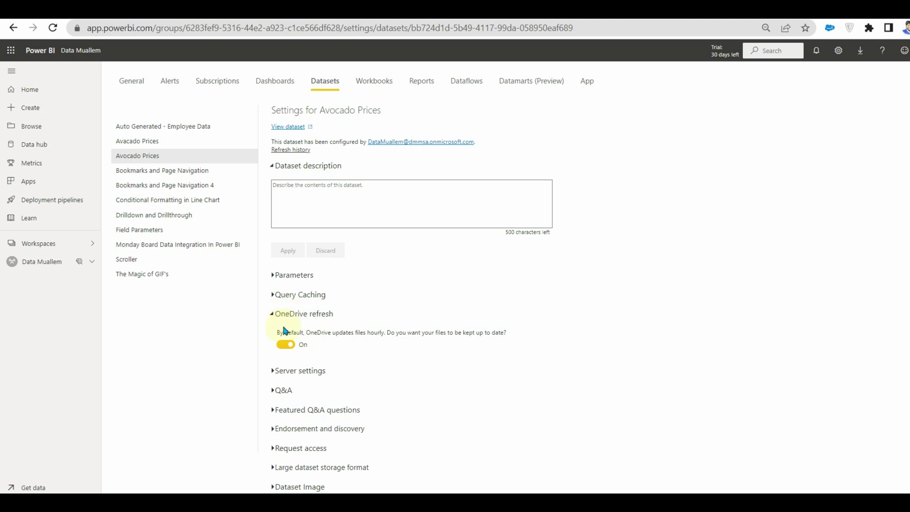
Expand Server settings to display the dataset's connection string.
left_click(289, 374)
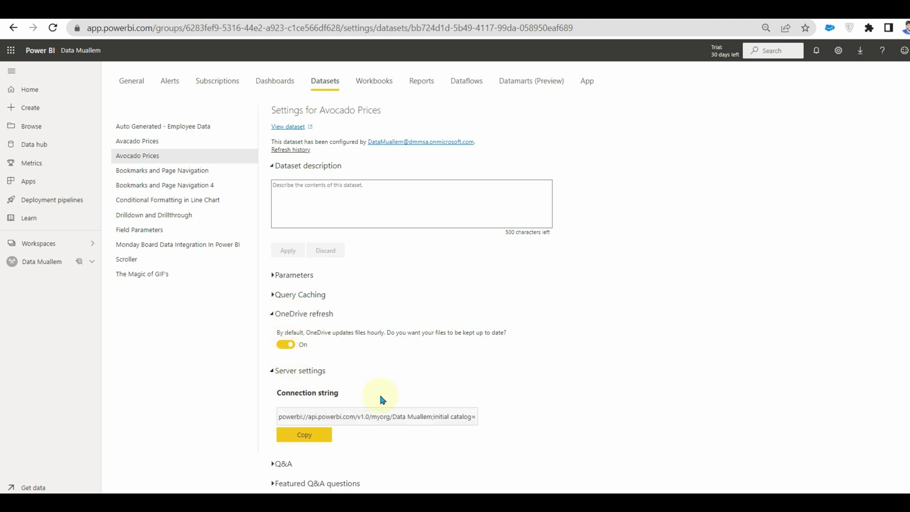
scroll(390, 399, "down", 1)
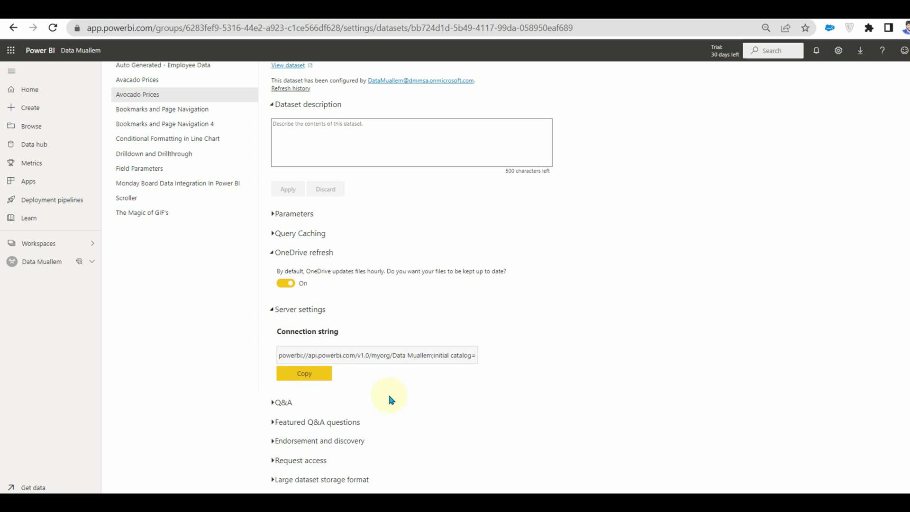
scroll(389, 398, "down", 1)
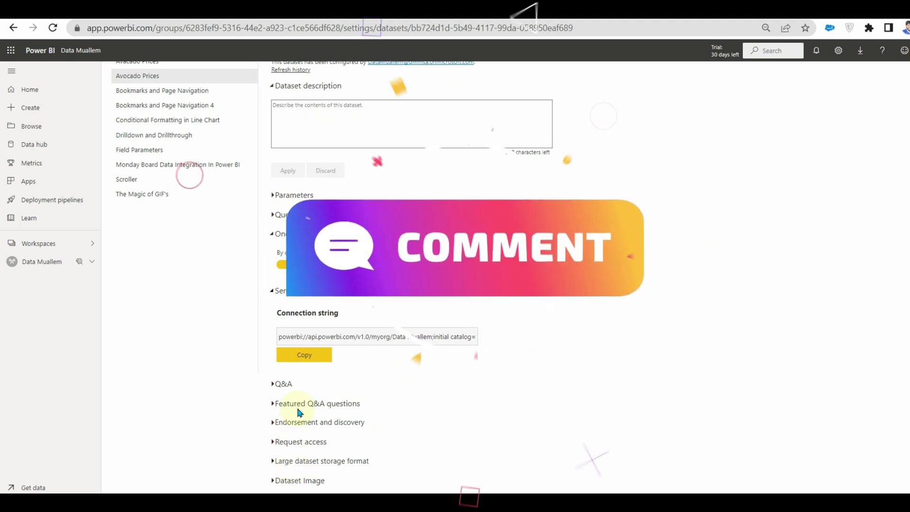
scroll(296, 402, "up", 2)
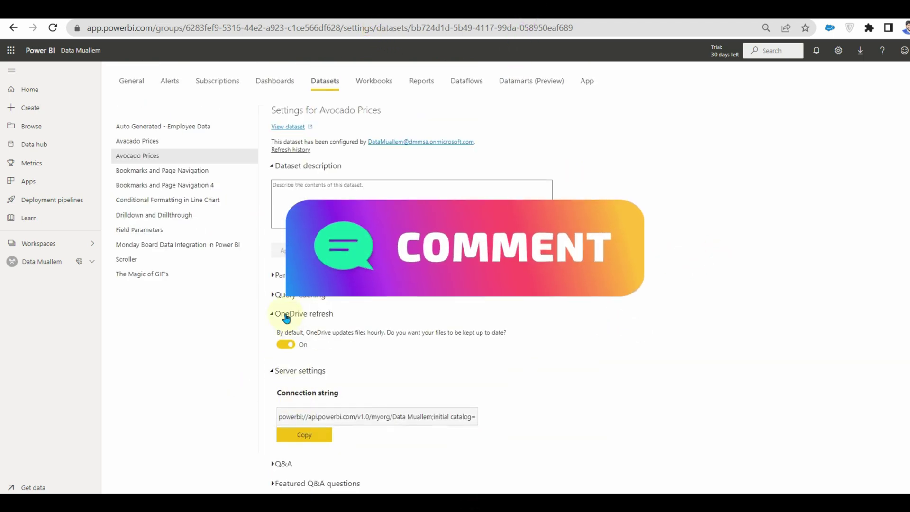